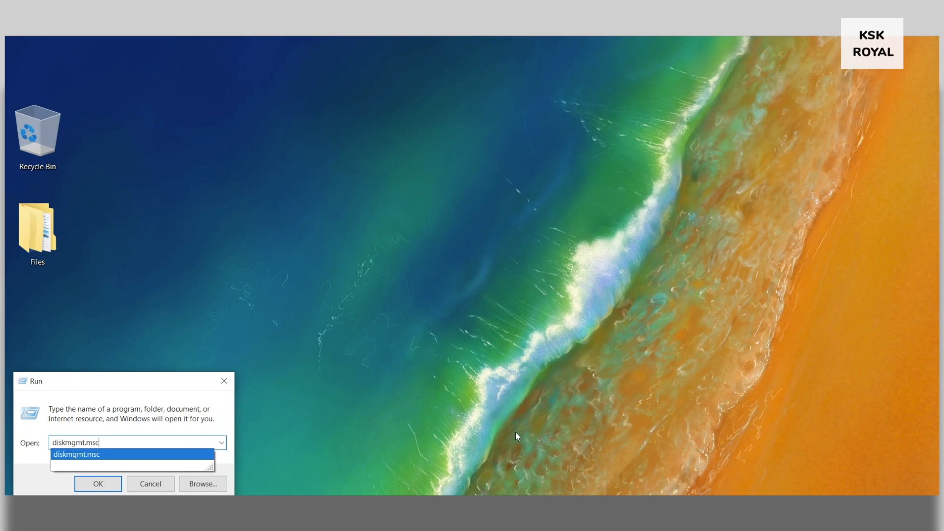
Launch diskmgmt.msc from Run and enlarge and reposition the Disk Management window
click(158, 442)
click(97, 483)
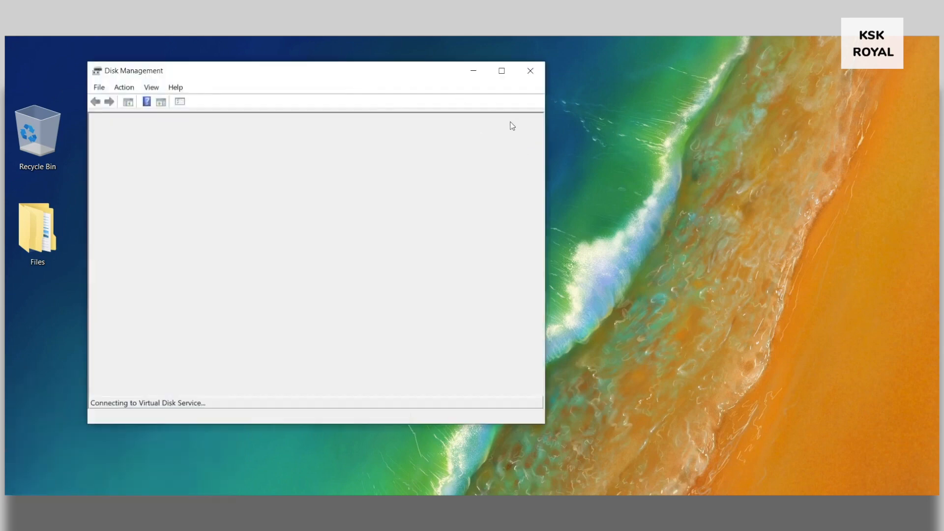
drag(546, 123, 806, 116)
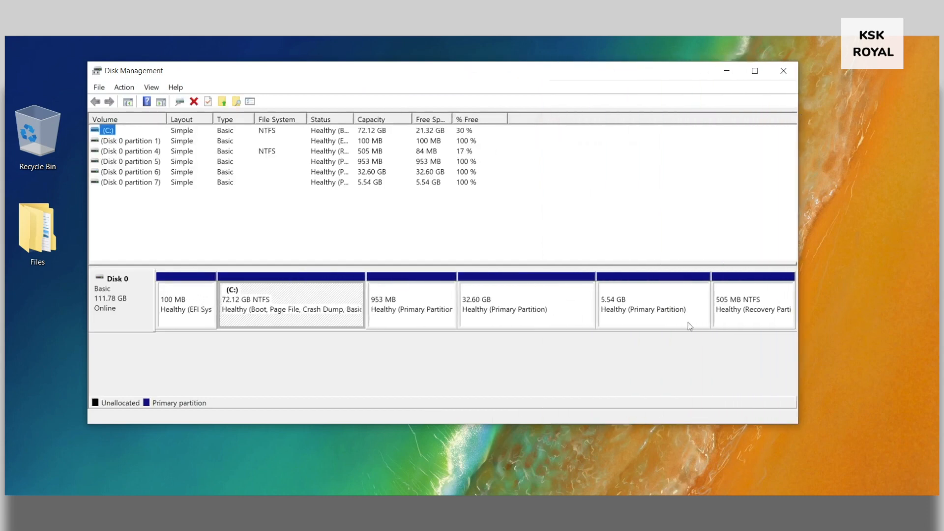
drag(418, 75, 417, 122)
drag(793, 245, 866, 239)
Select Disk 0, C:, and the 953 MB, 32.60 GB and 5.54 GB partitions in the disk map
click(117, 338)
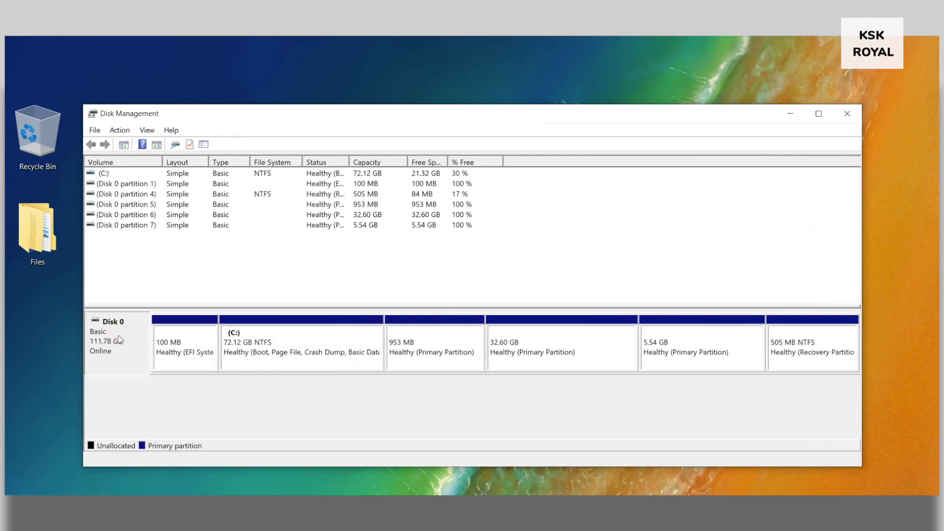
click(350, 362)
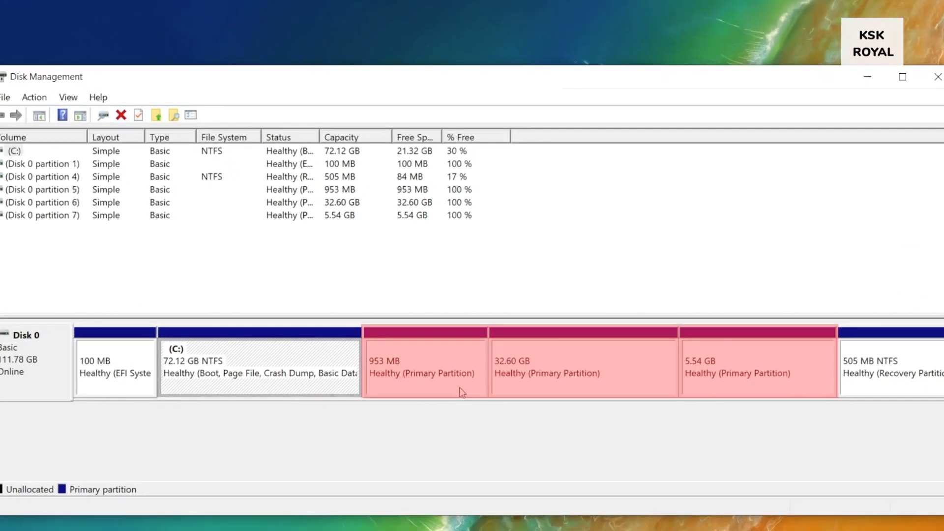
click(438, 361)
click(543, 368)
click(732, 363)
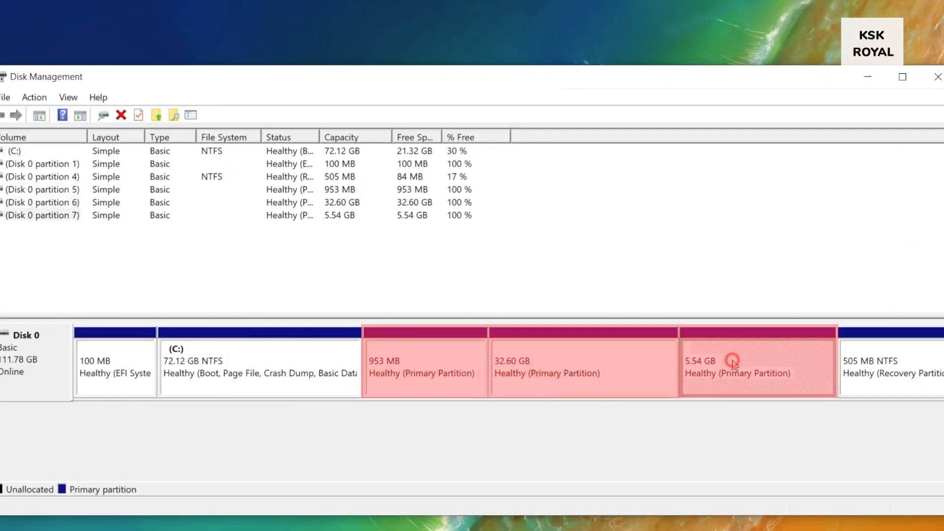
click(415, 375)
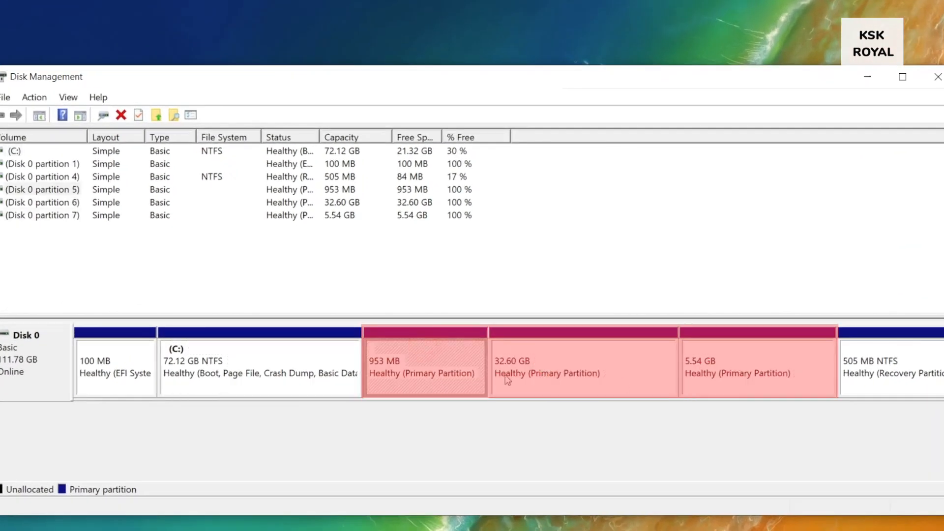
click(739, 363)
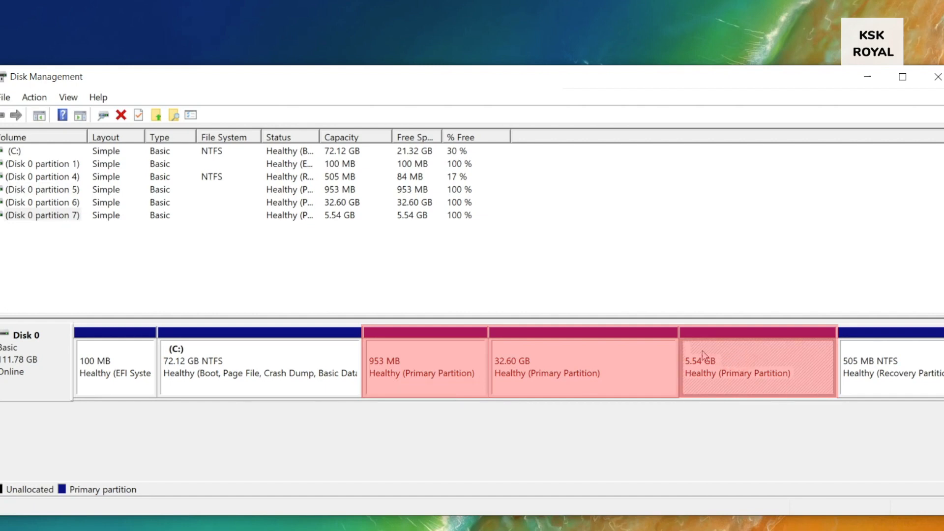
Delete Volume on the 5.54 GB, 32.60 GB and 953 MB partitions, confirming each with Yes
right_click(733, 350)
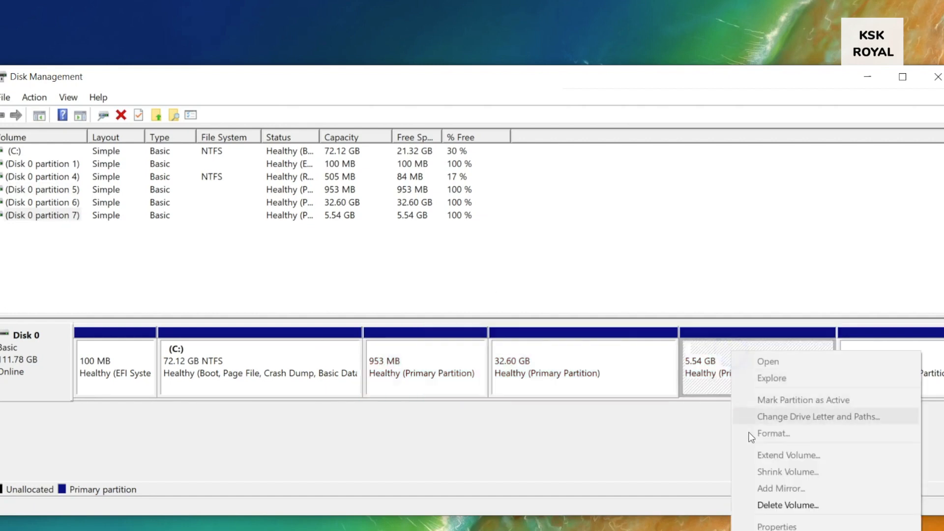
click(755, 502)
click(512, 374)
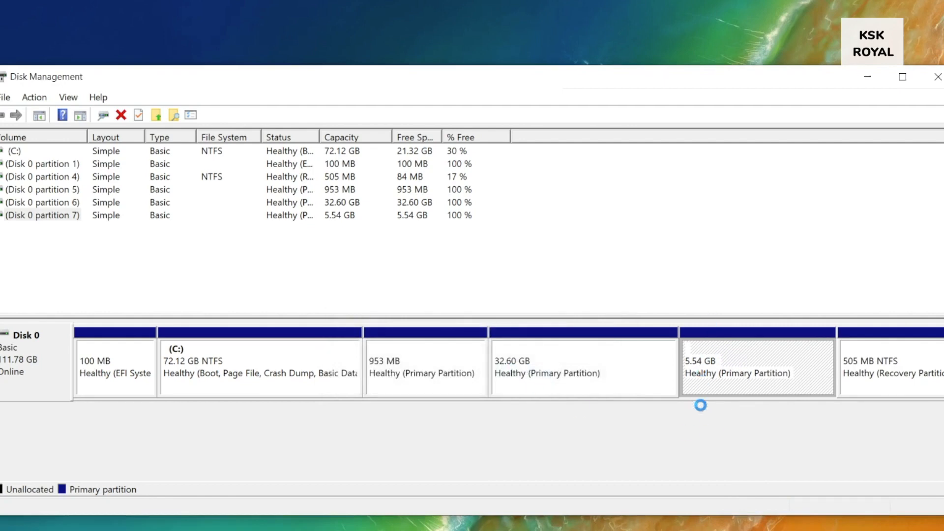
right_click(605, 369)
click(645, 309)
click(520, 374)
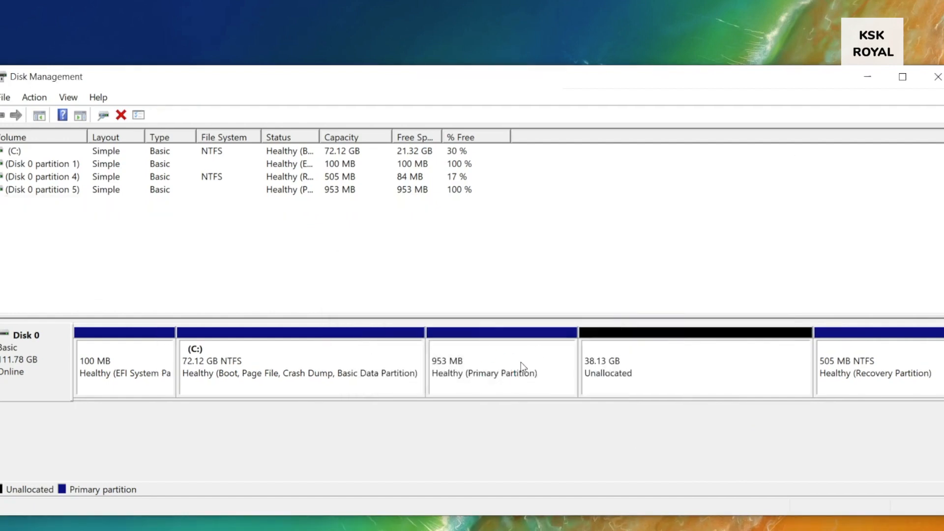
right_click(521, 362)
click(562, 313)
click(522, 373)
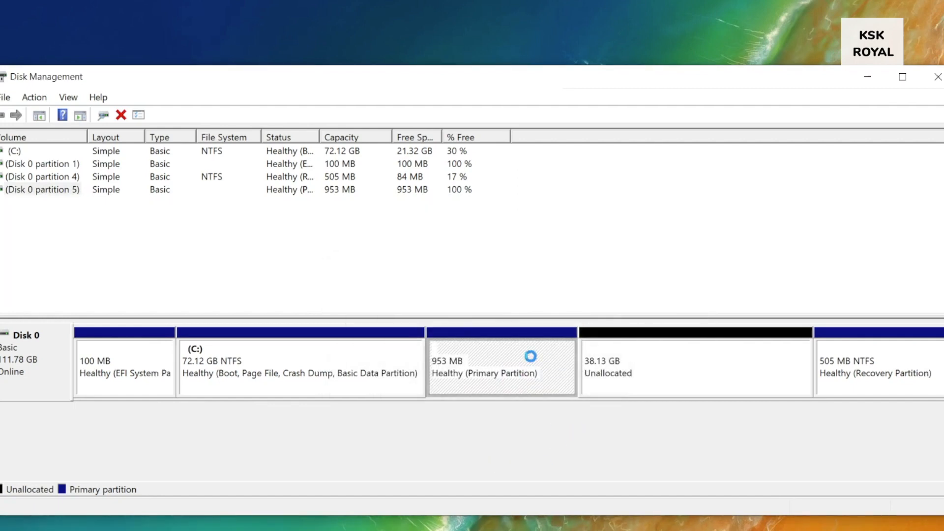
click(562, 378)
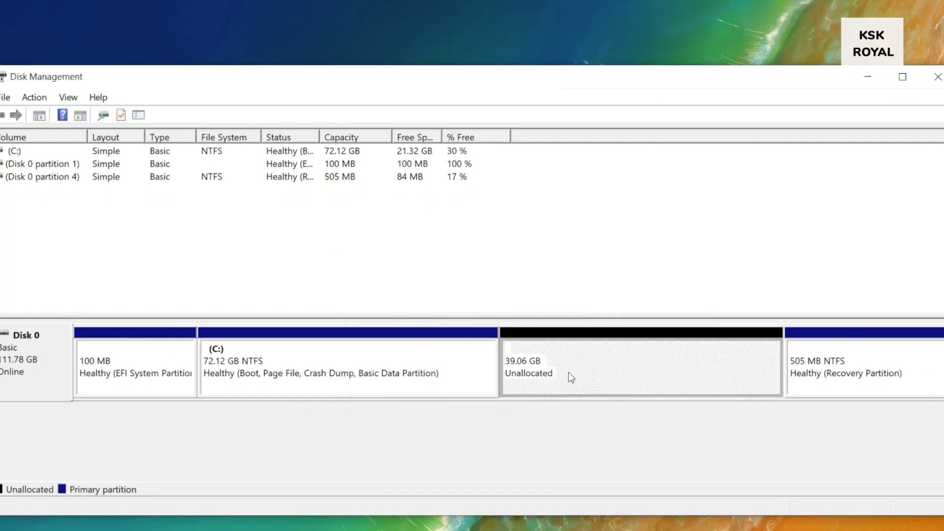
Extend C: with all 39999 MB of unallocated space, making it 111.19 GB
right_click(571, 371)
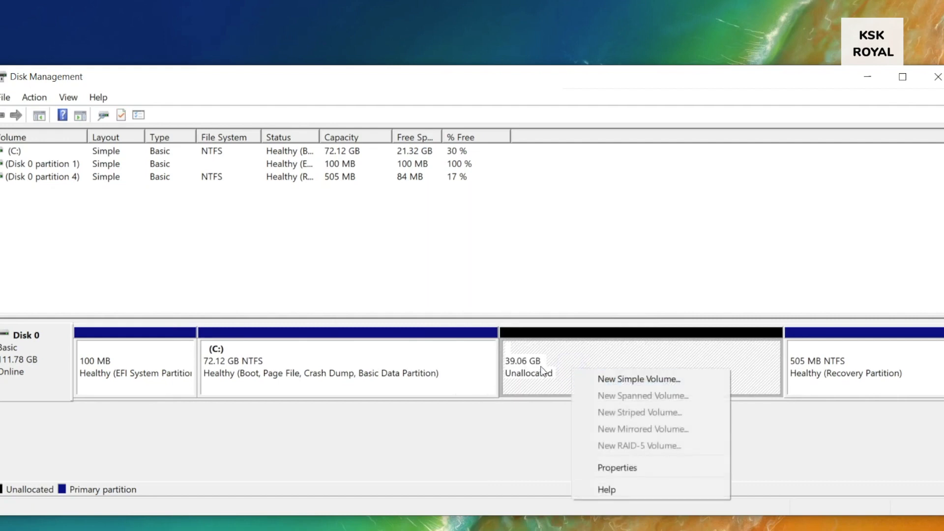
click(401, 362)
right_click(400, 359)
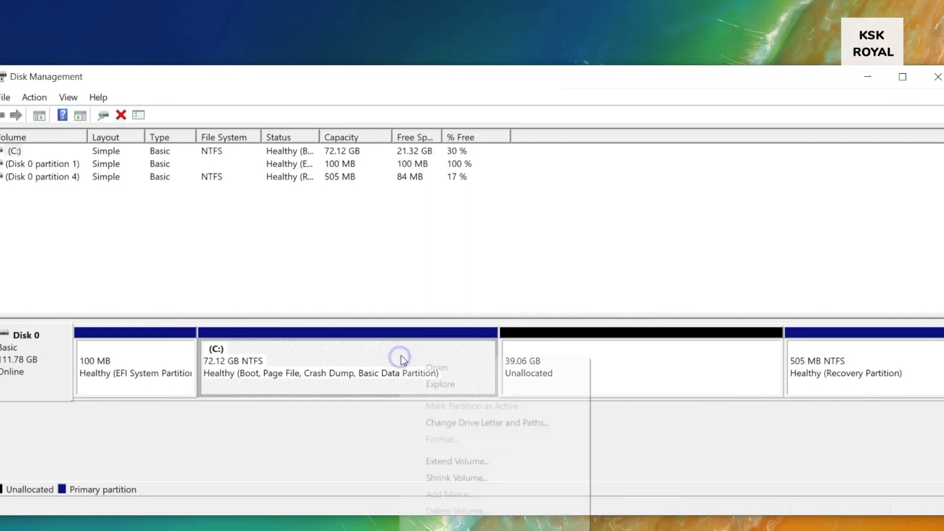
click(473, 450)
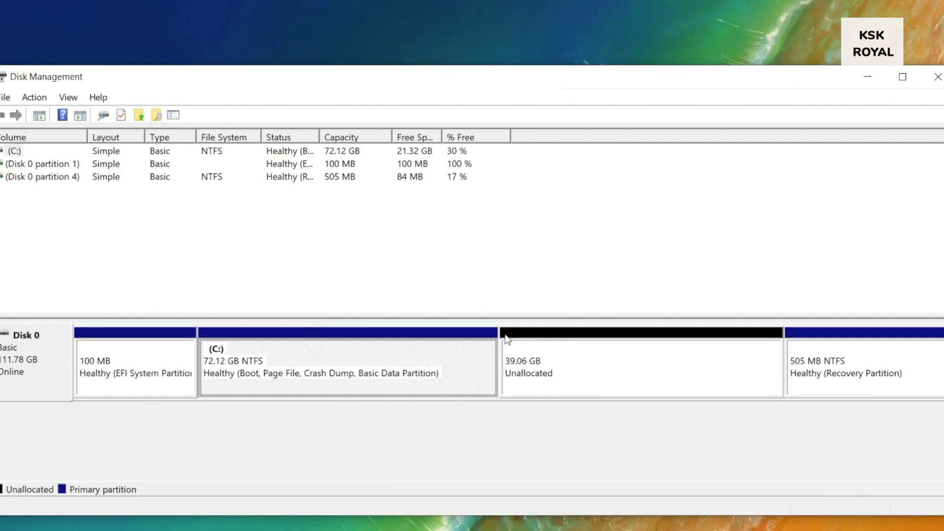
right_click(341, 350)
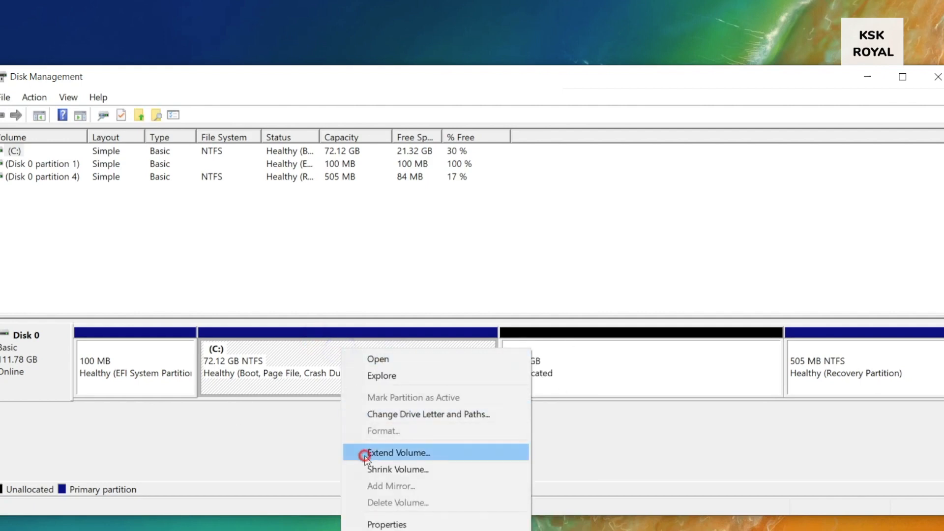
click(363, 451)
drag(276, 164, 544, 176)
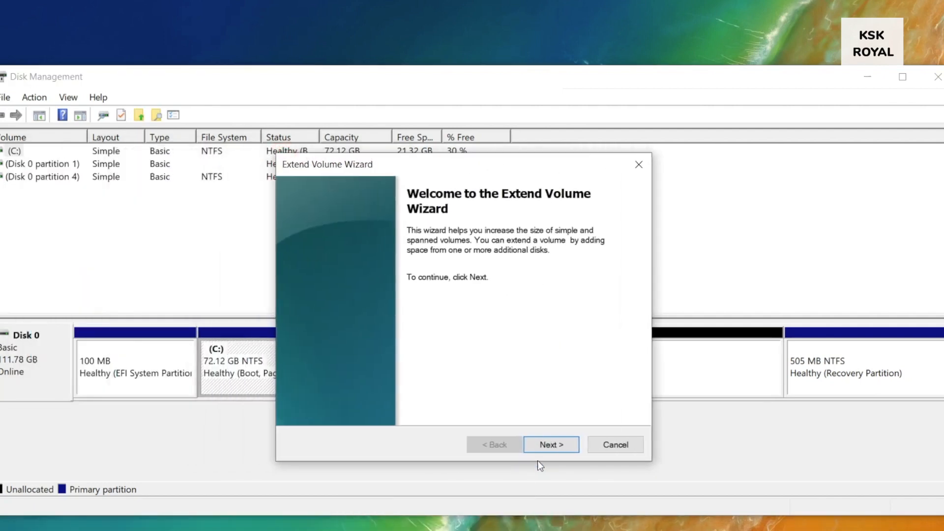
click(545, 446)
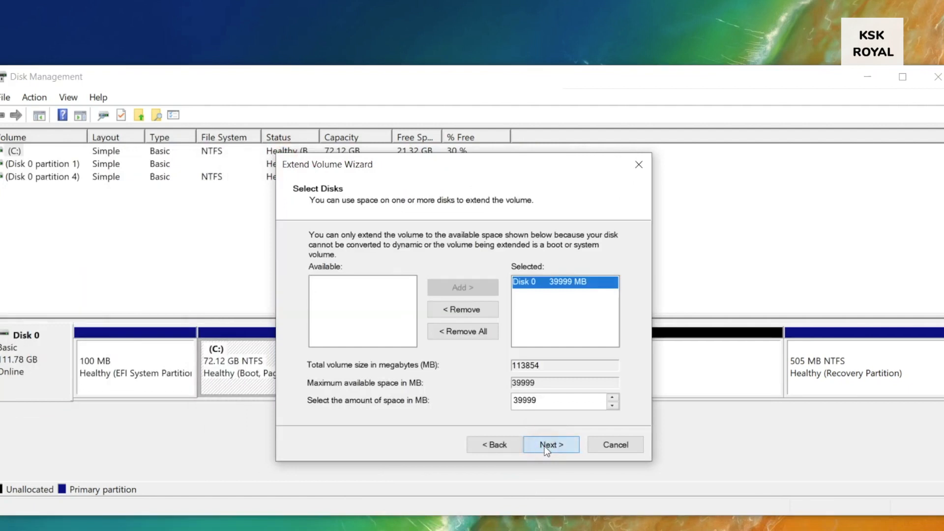
click(545, 446)
click(543, 450)
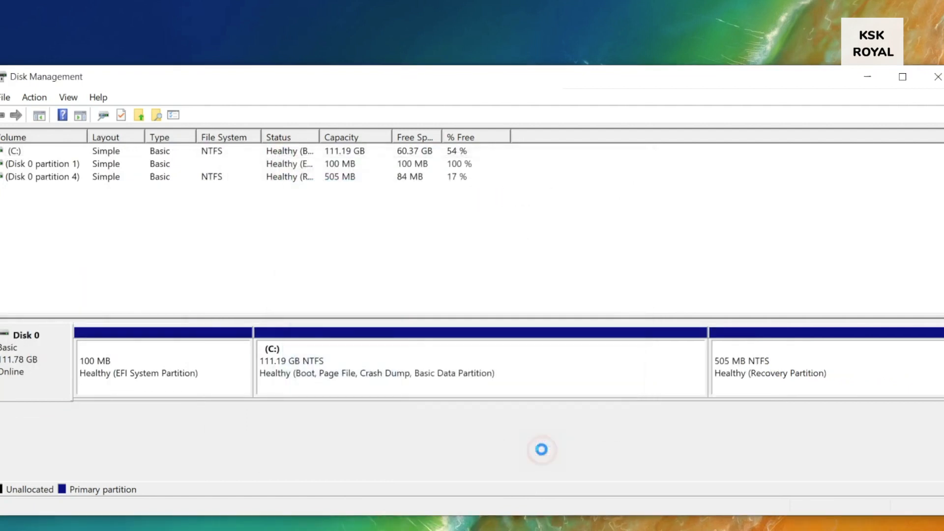
click(580, 362)
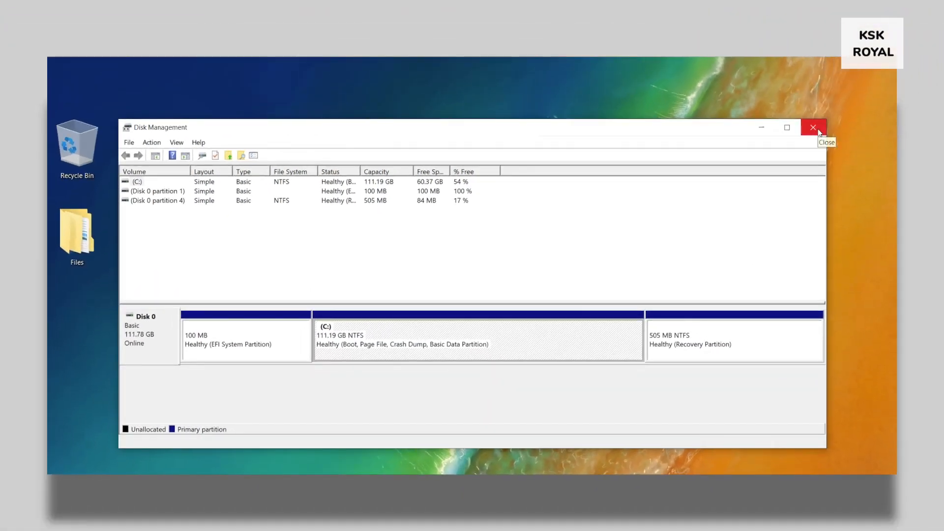
Close Disk Management and run Command Prompt as administrator
click(814, 128)
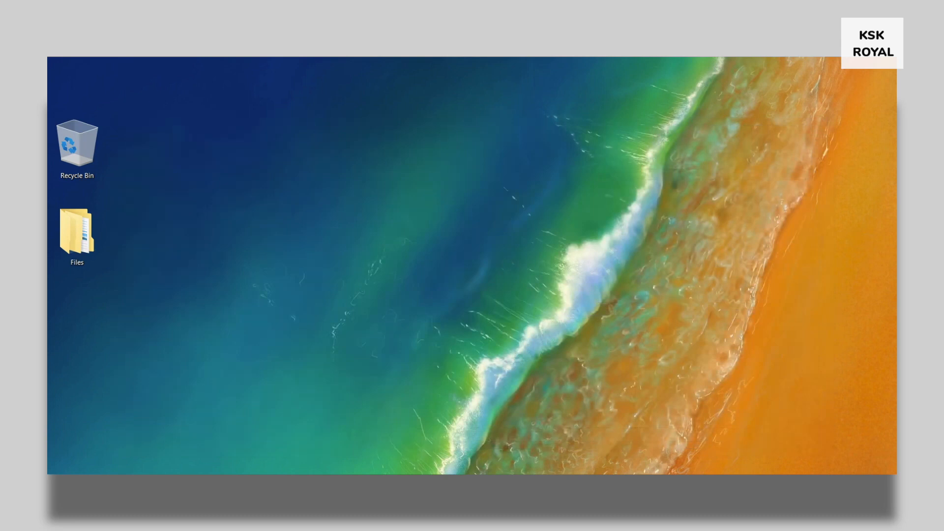
key(super)
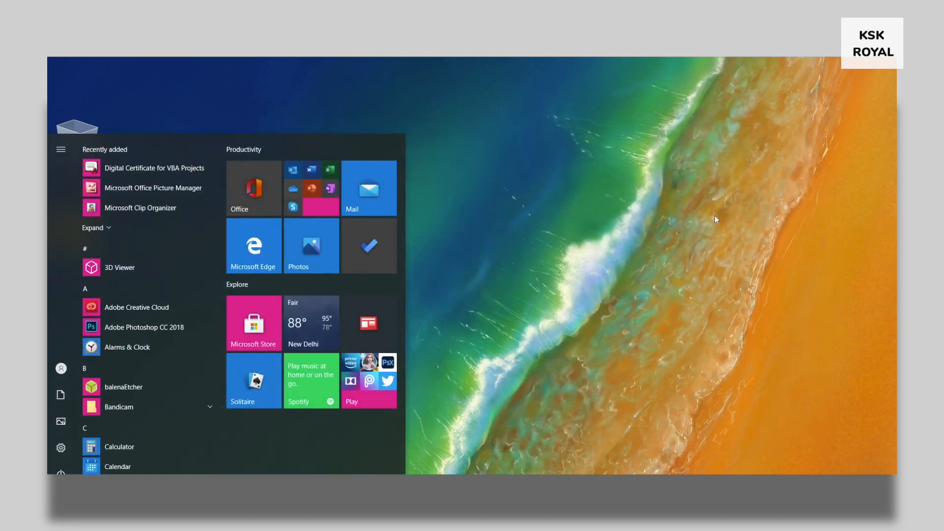
text(cmd)
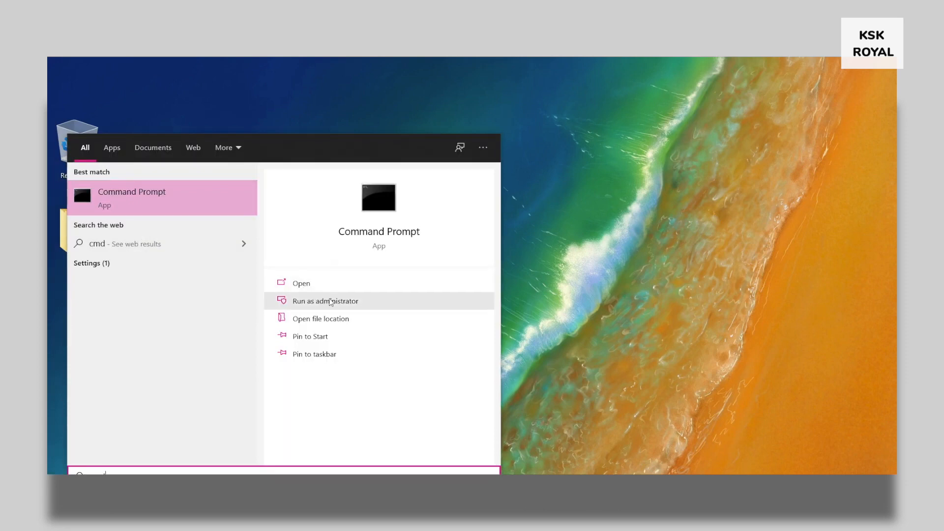
right_click(162, 200)
click(179, 208)
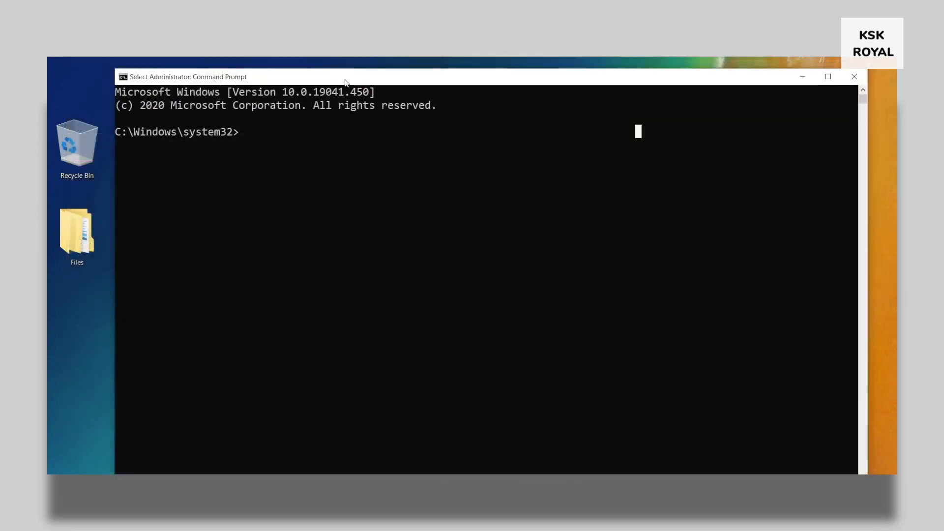
Start DiskPart in the administrator console
click(557, 184)
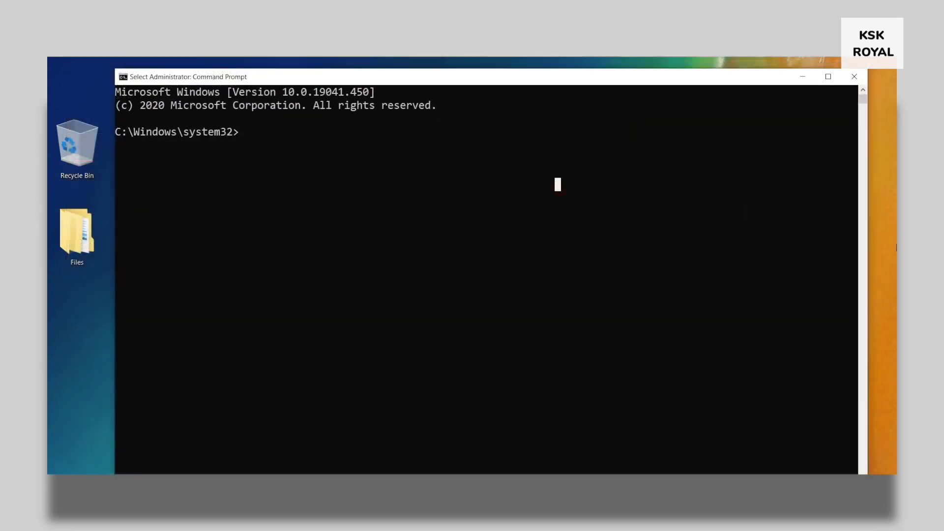
text(diskpart)
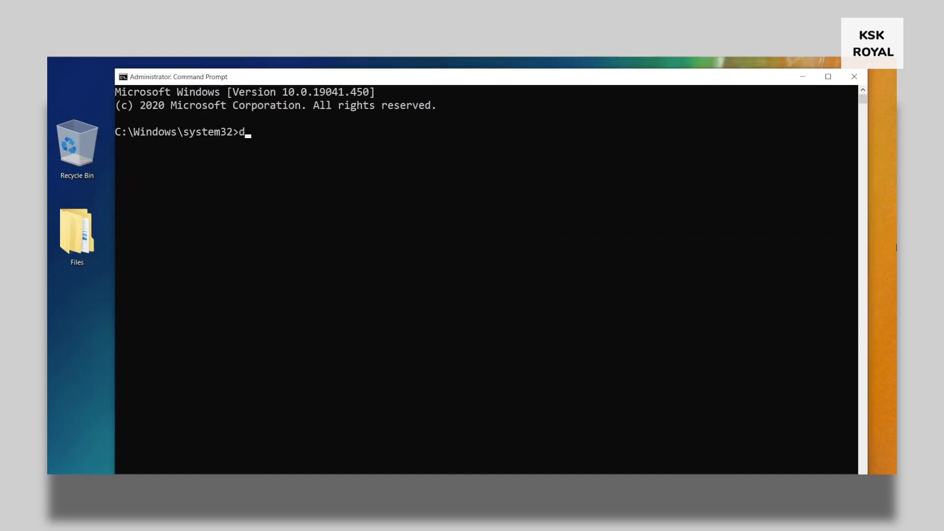
key(Return)
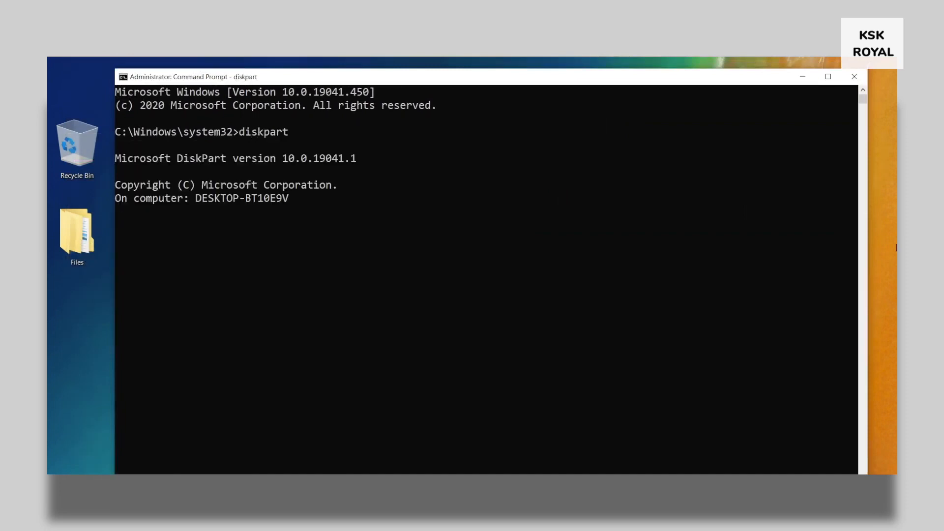
Run list disk and point out Disk 0 and its GPT asterisk
text(list disk)
key(Return)
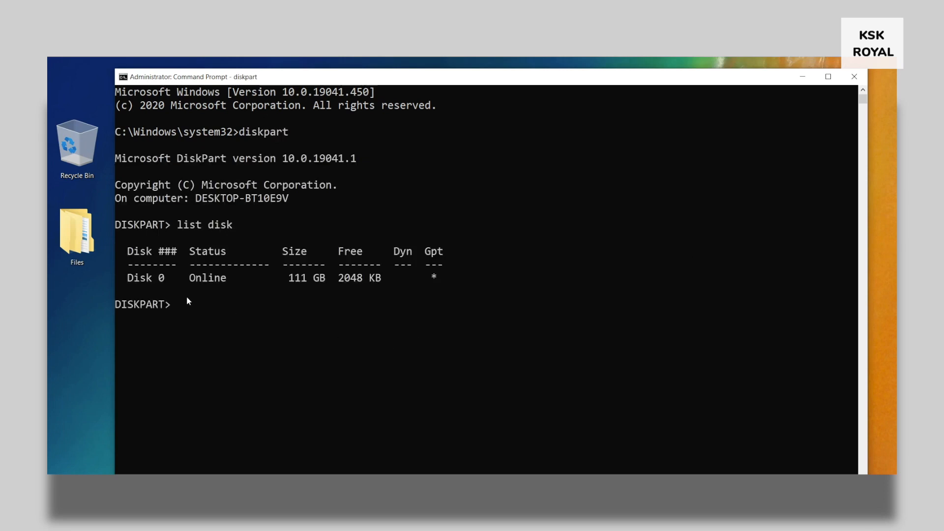
drag(128, 279, 434, 274)
click(439, 251)
click(433, 277)
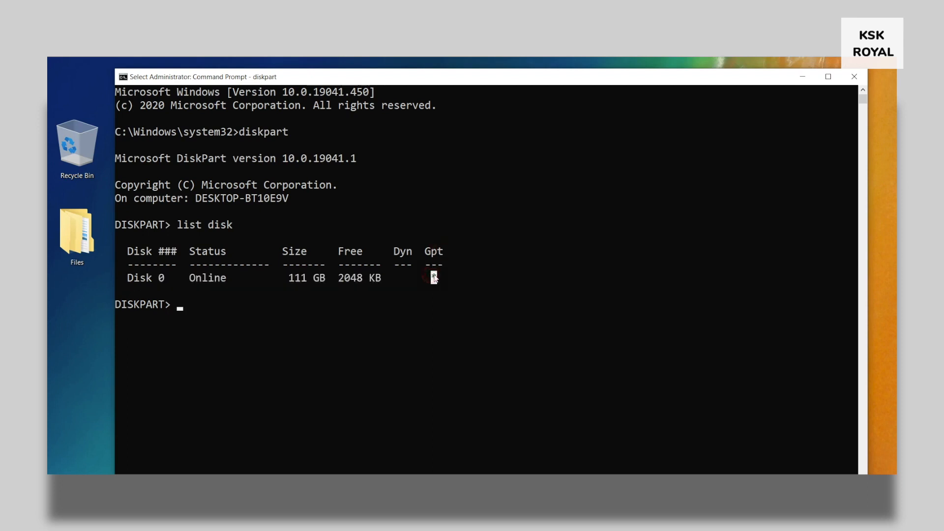
Select disk 0 and list its partitions, highlighting the Partition 1 System row
text(selec)
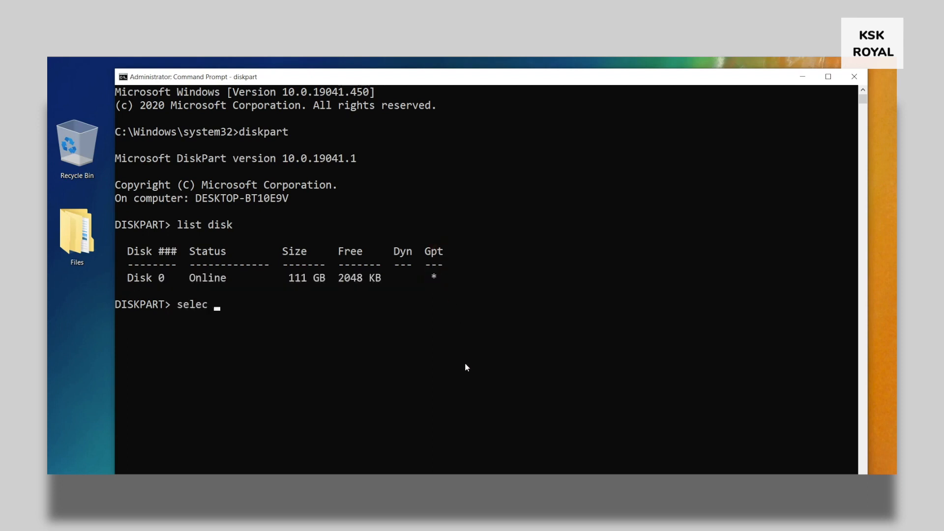
text(t disk 0)
key(Return)
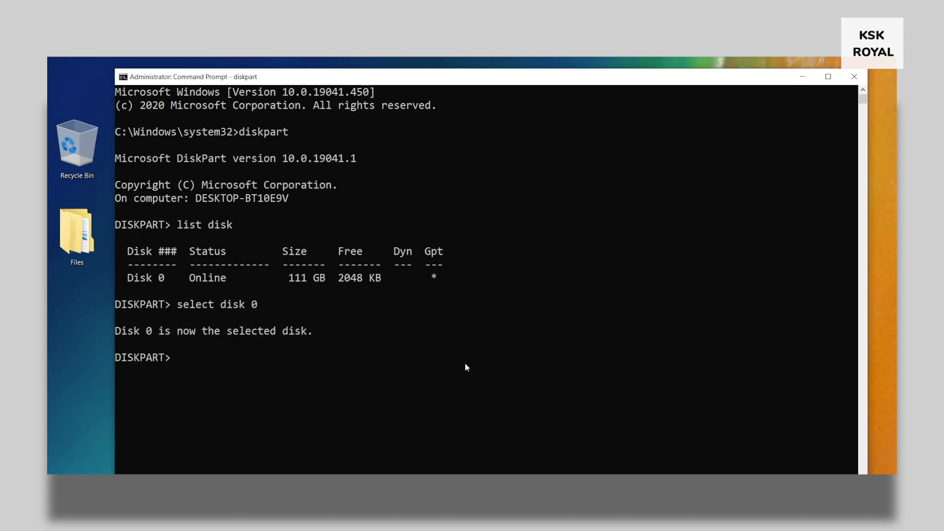
text(list partition)
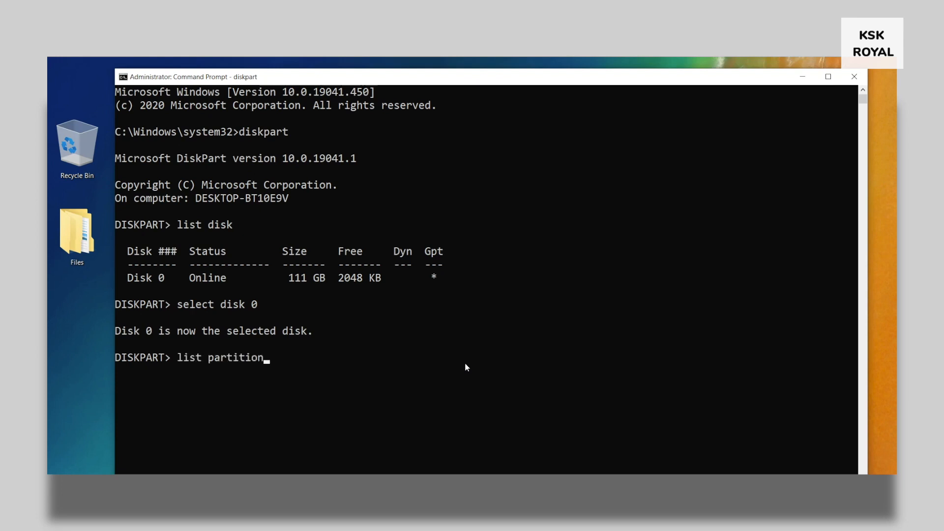
key(Return)
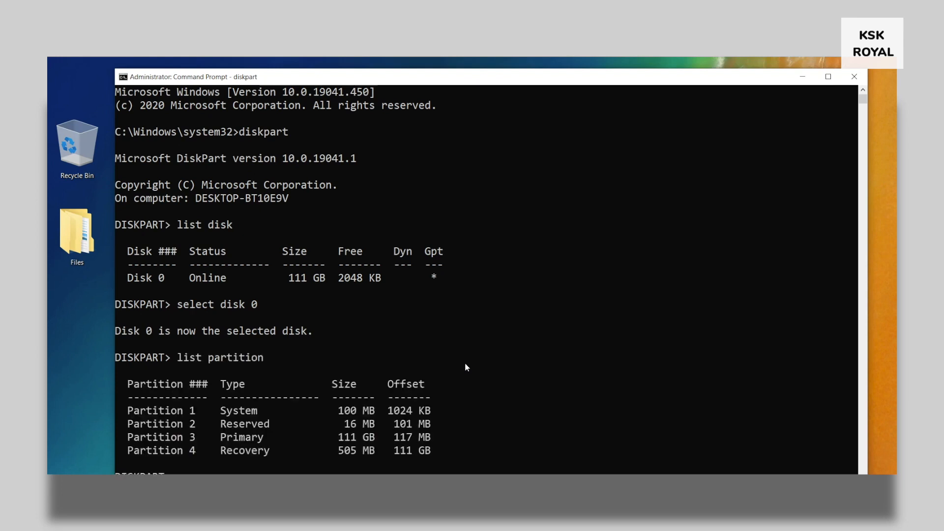
drag(122, 291, 435, 296)
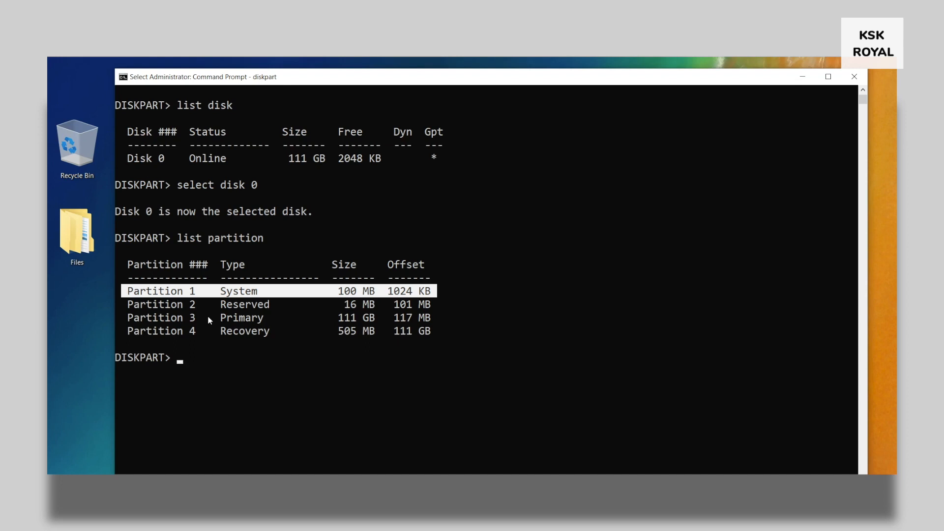
Select partition 1 and relist partitions to confirm the 100 MB System partition is chosen
text(s)
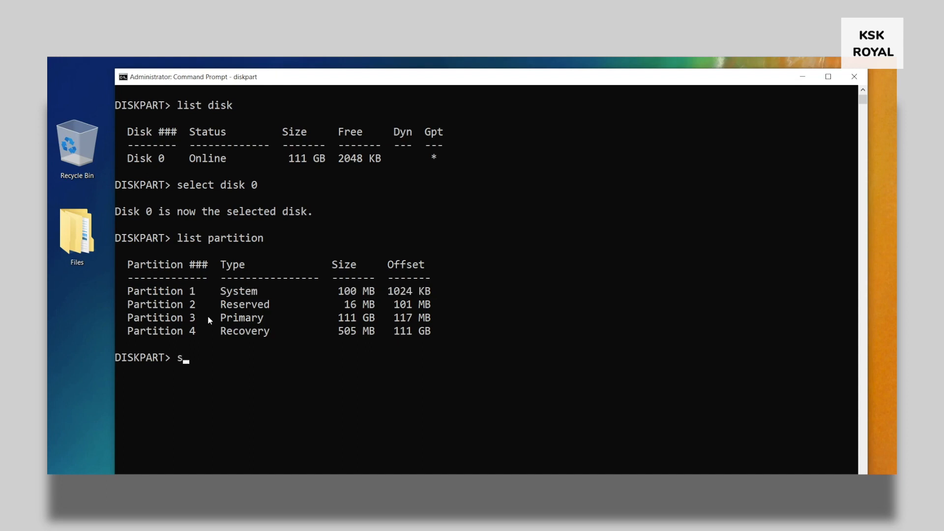
text(elect partition 1)
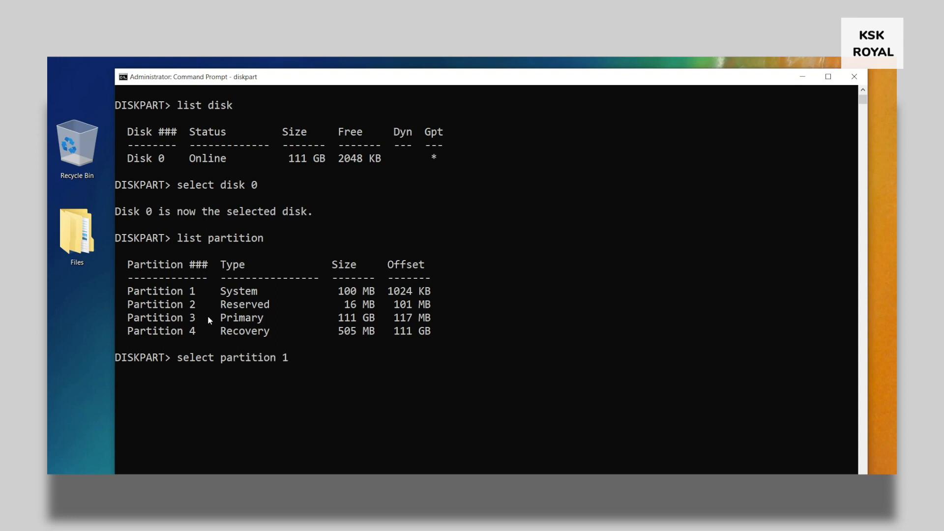
key(Return)
text(l=)
key(Up)
key(Up)
key(Return)
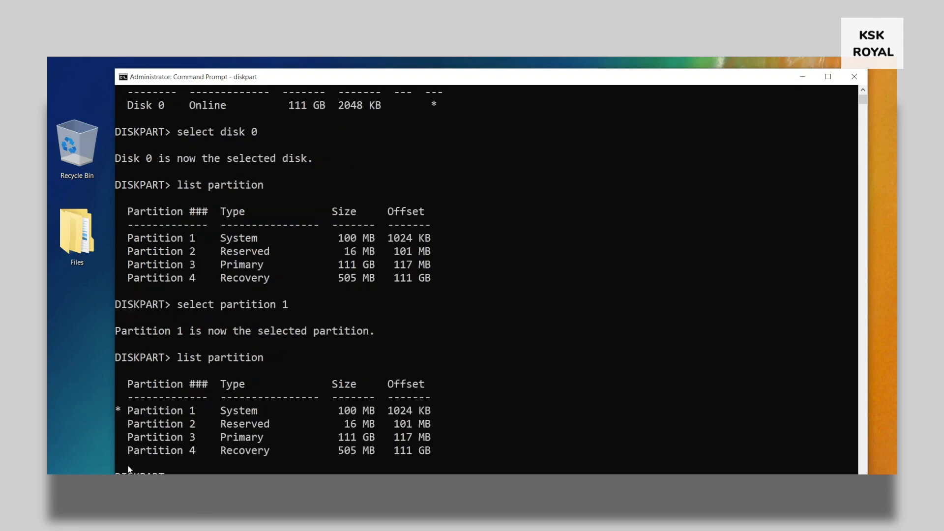
drag(116, 410, 447, 417)
scroll(447, 417, down, 3)
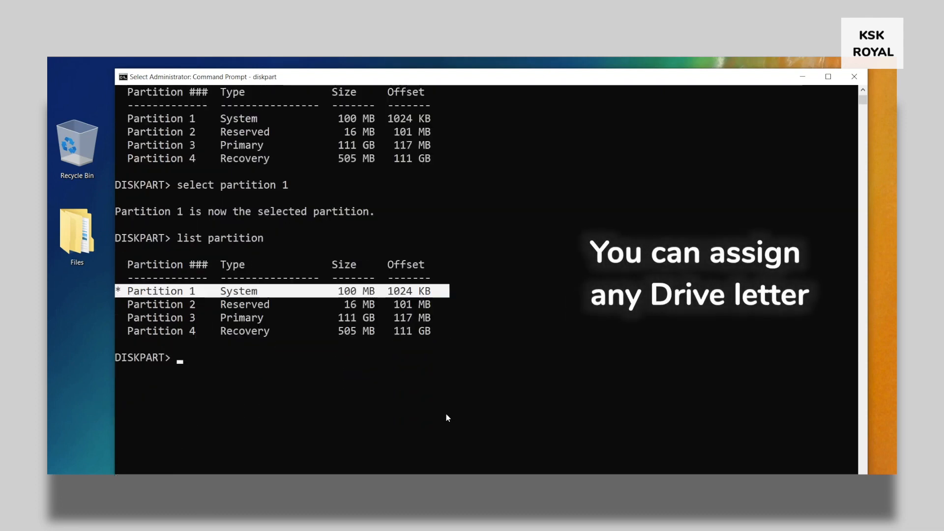
Assign letter=p to the partition, exit DiskPart and clear the console with cls
text(assign letter=)
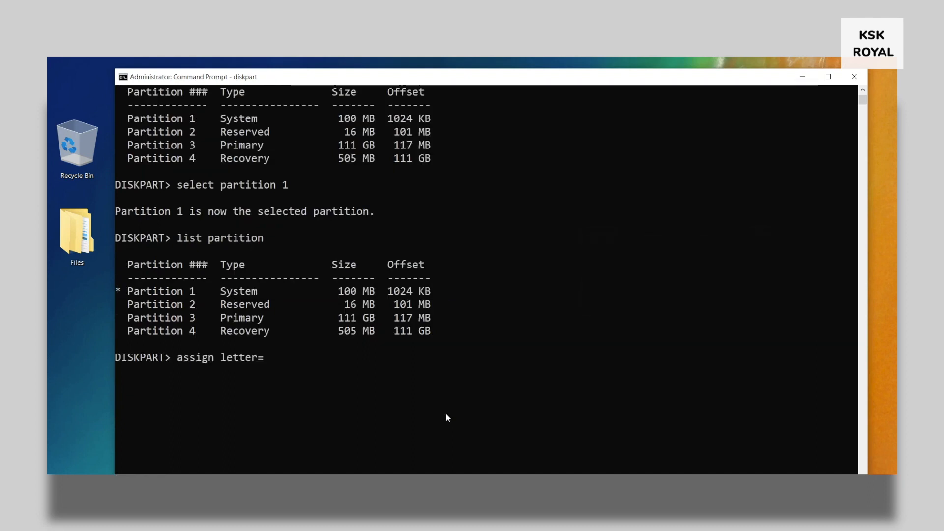
text(p)
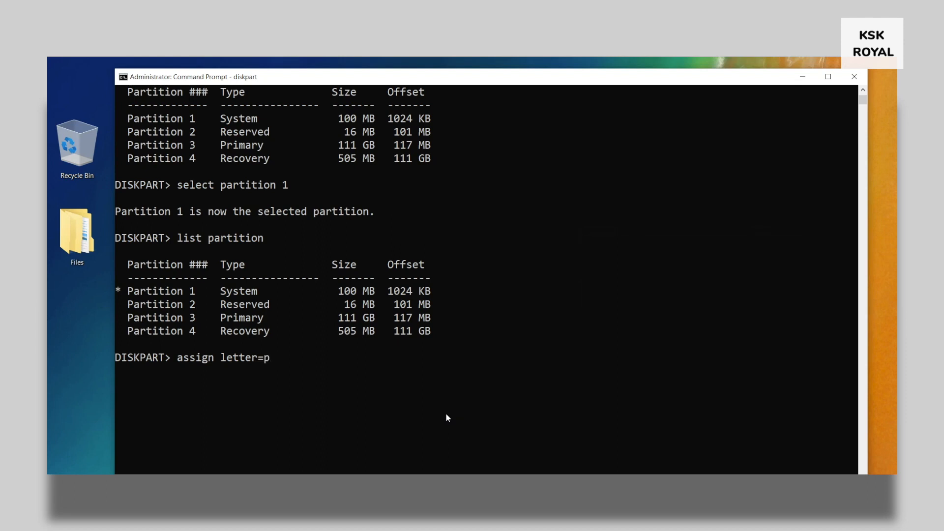
key(Return)
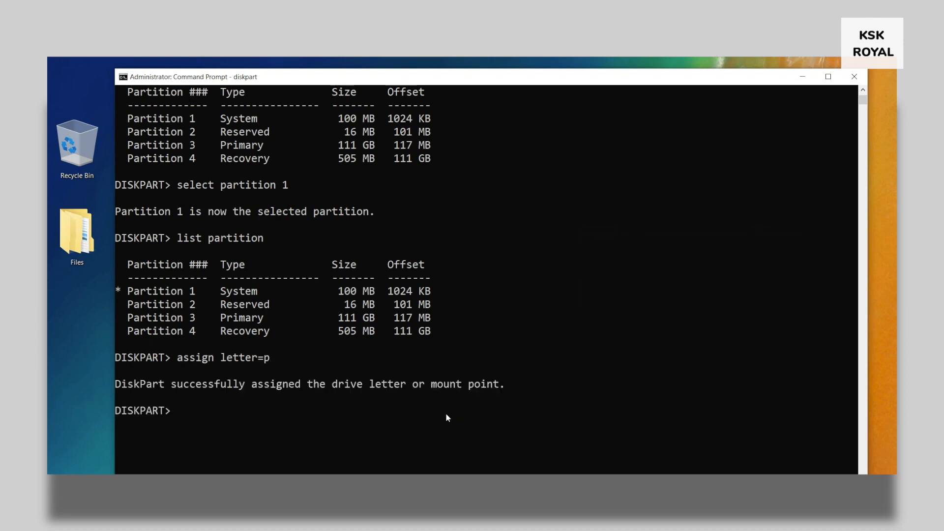
text(exit)
key(Return)
text(cls)
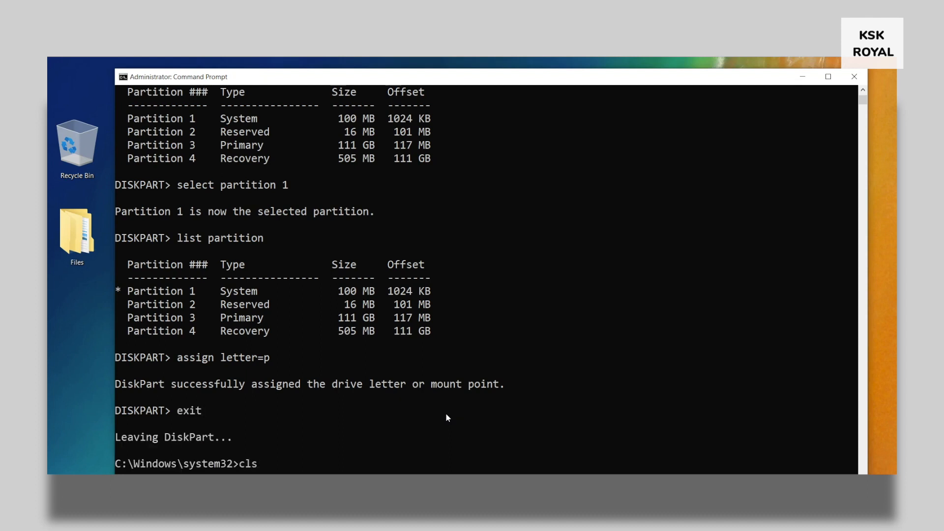
key(Return)
Switch to drive P: and list its contents, pointing out the EFI folder
text(p)
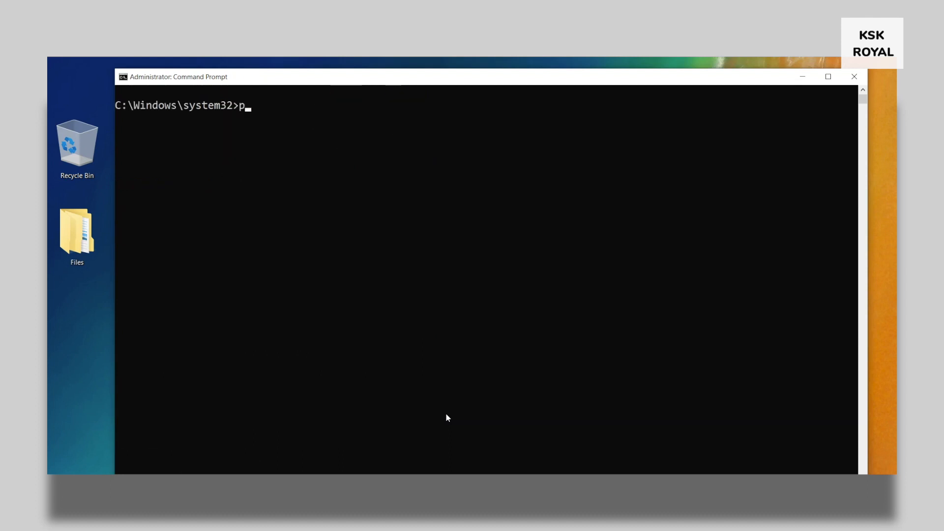
text(:)
key(Return)
text(dir)
key(Return)
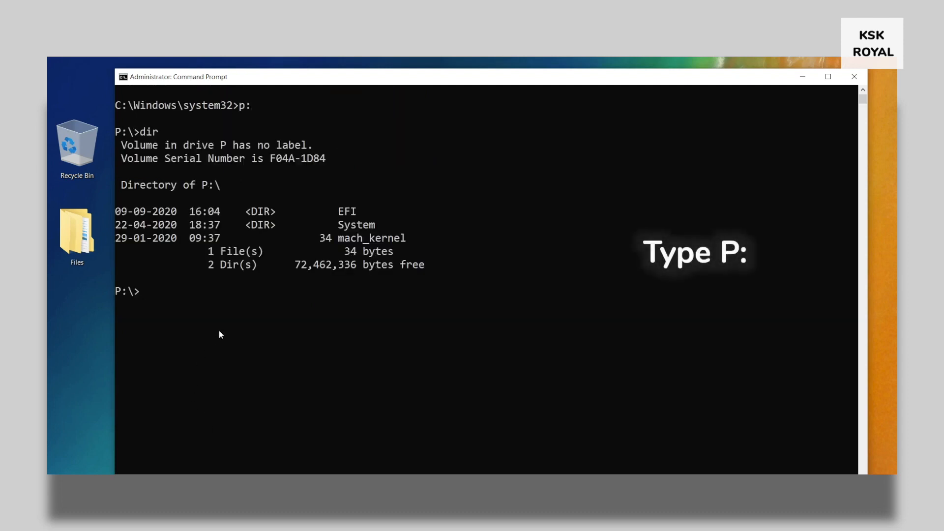
double_click(340, 208)
click(340, 207)
click(348, 297)
Enter P:\EFI and list it, highlighting the kali folder beside Microsoft
text(cd)
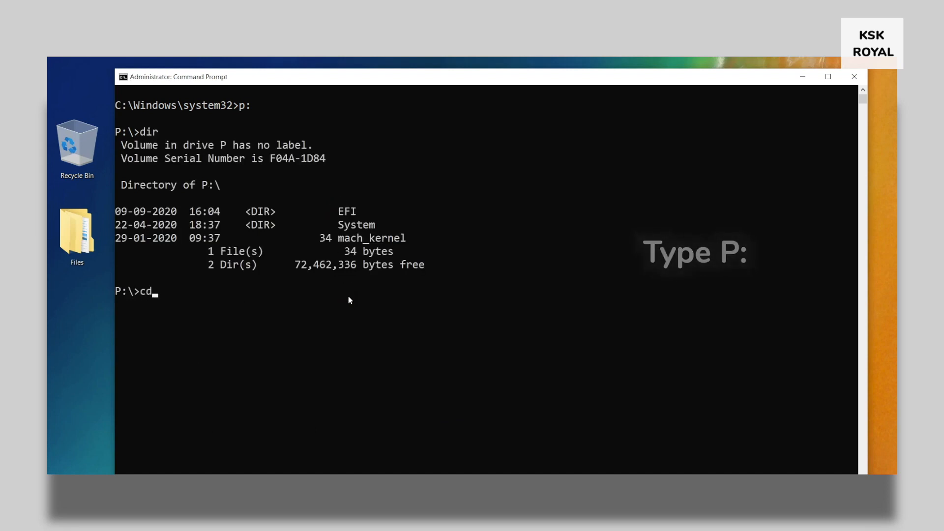
text( EFI)
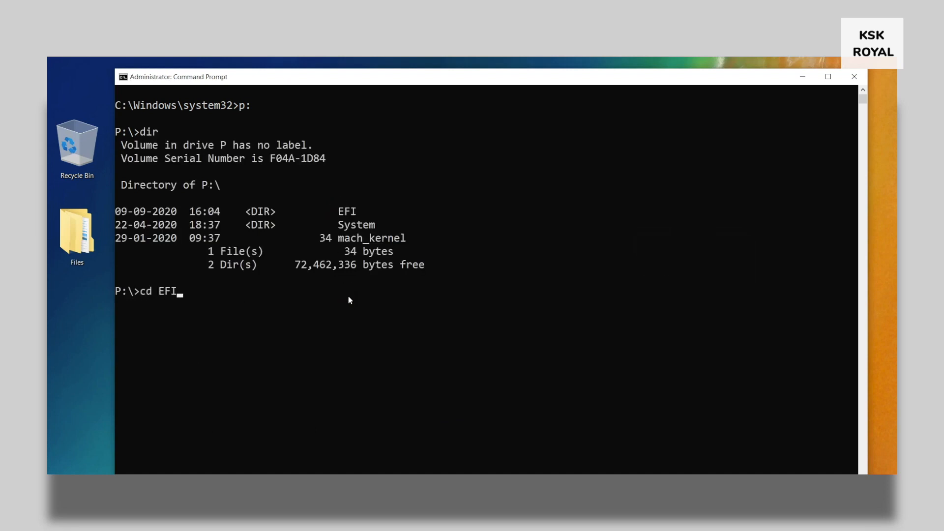
key(Return)
drag(140, 294, 190, 295)
click(184, 358)
text(dir)
key(Return)
drag(340, 344, 368, 344)
mouse_move(117, 345)
mouse_down()
mouse_move(375, 347)
mouse_move(114, 345)
mouse_up()
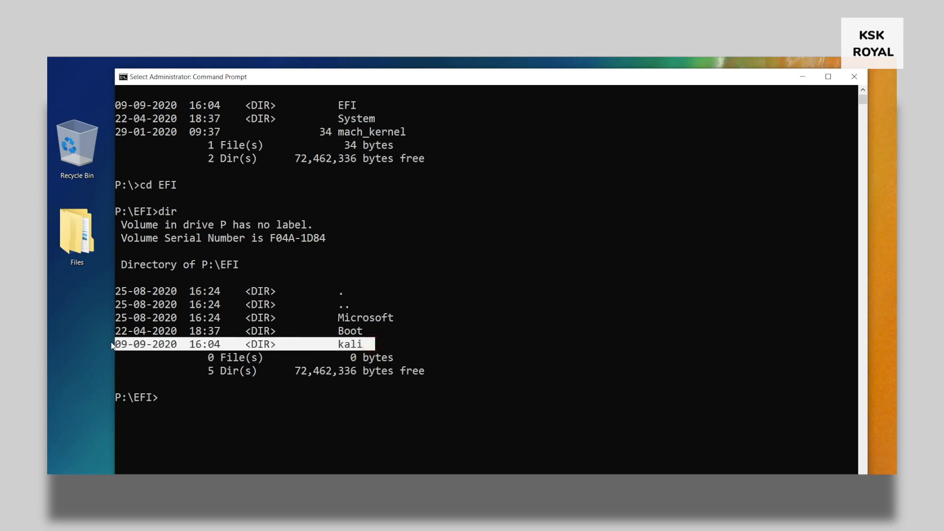
double_click(365, 346)
double_click(374, 321)
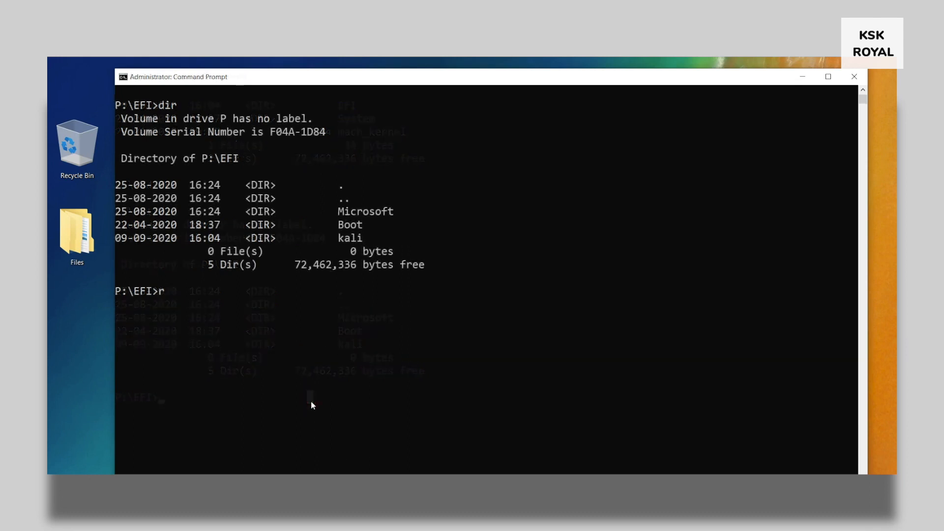
Remove the kali folder with rd kali /s, confirm with y, and verify with dir
text(d kali /s)
key(Return)
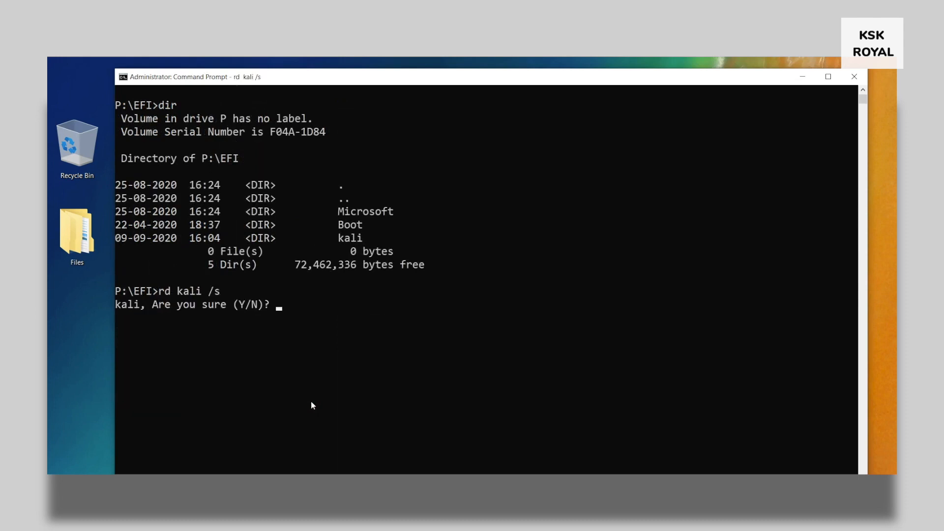
text(y)
key(Return)
text(dir)
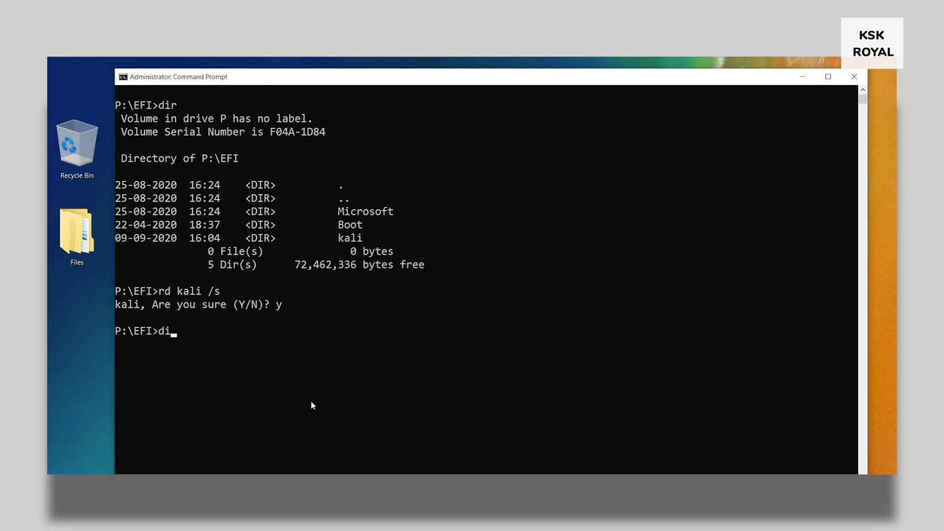
key(Return)
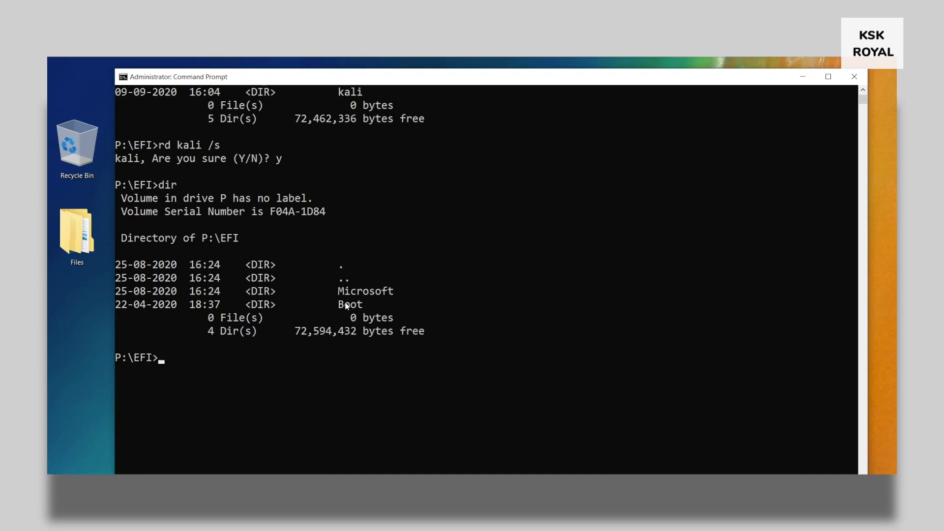
Close the Command Prompt window and refresh the desktop
click(854, 77)
right_click(509, 158)
click(538, 192)
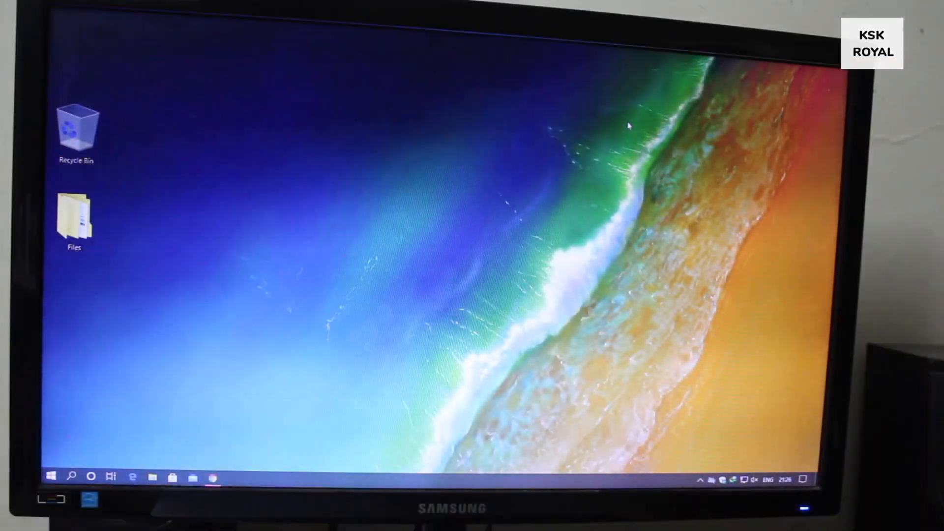
Restart Windows via the Win+X menu's Shut down or sign out > Restart
key(super+x)
mouse_move(94, 458)
click(224, 450)
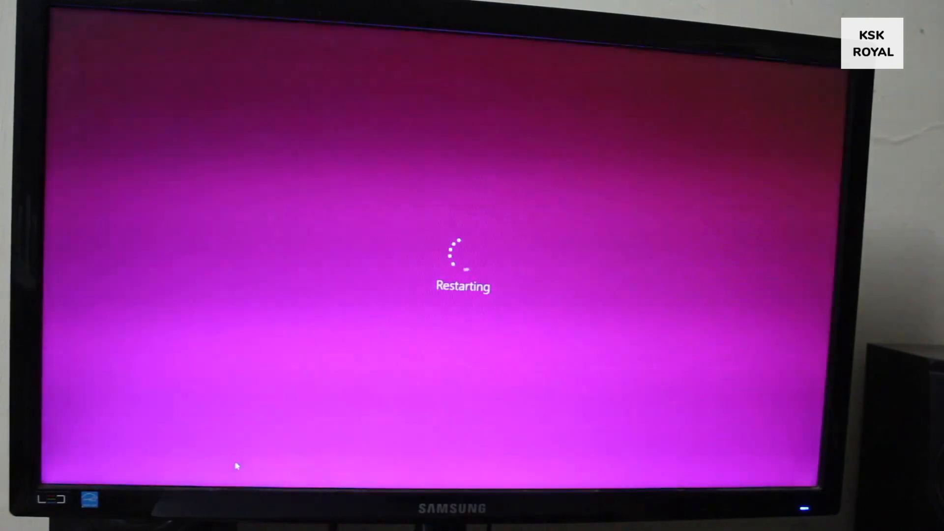